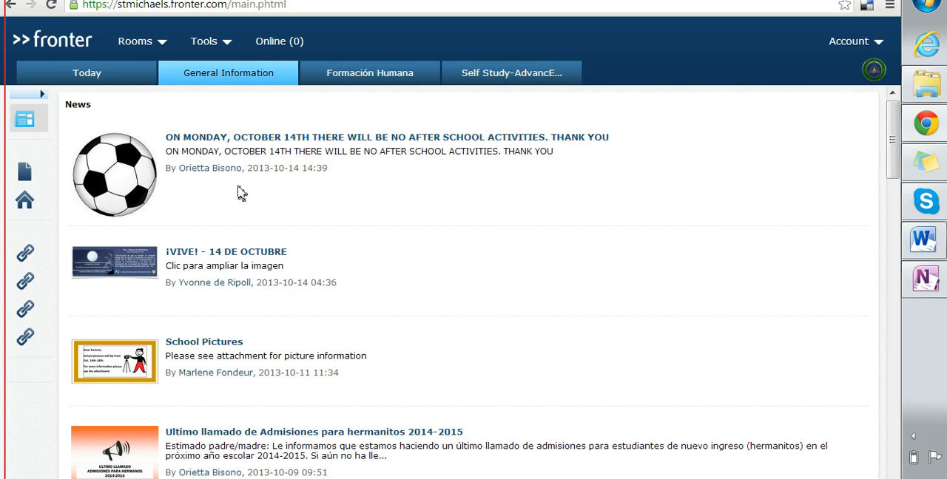
Step: Open the Information Literacy room and go to its resources
click(162, 40)
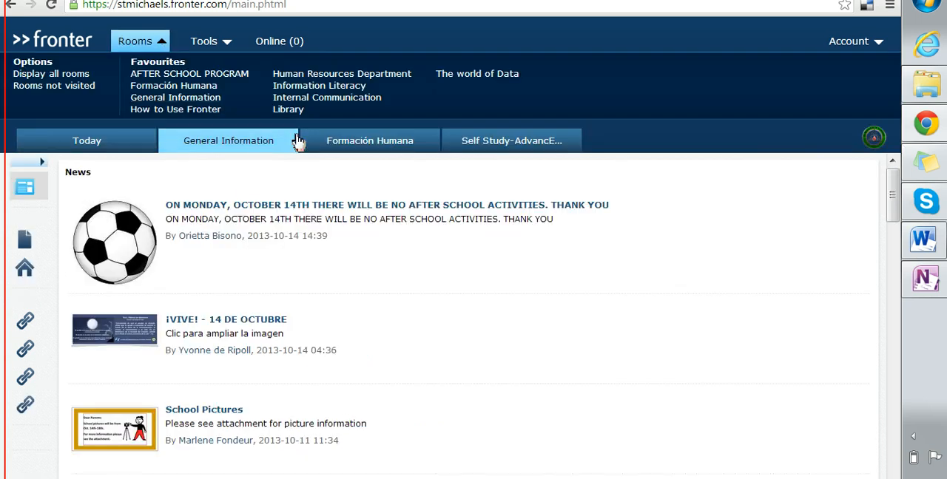
click(294, 88)
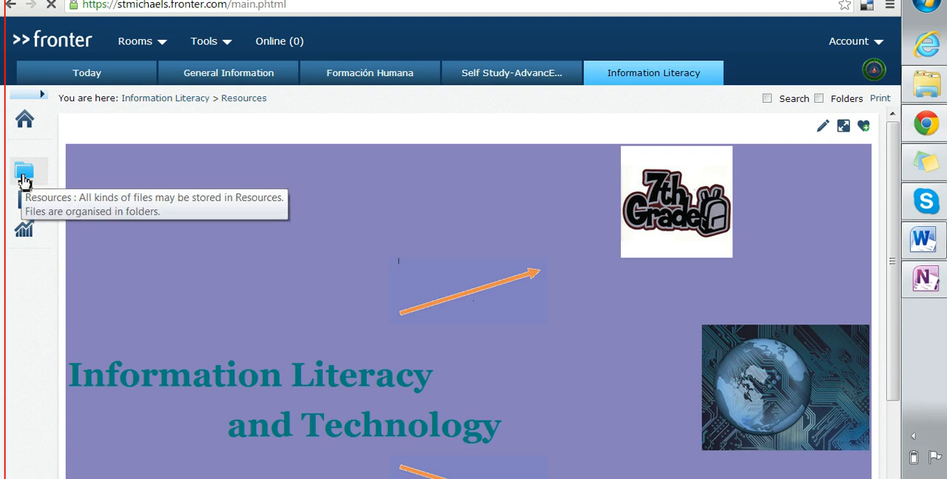
click(25, 180)
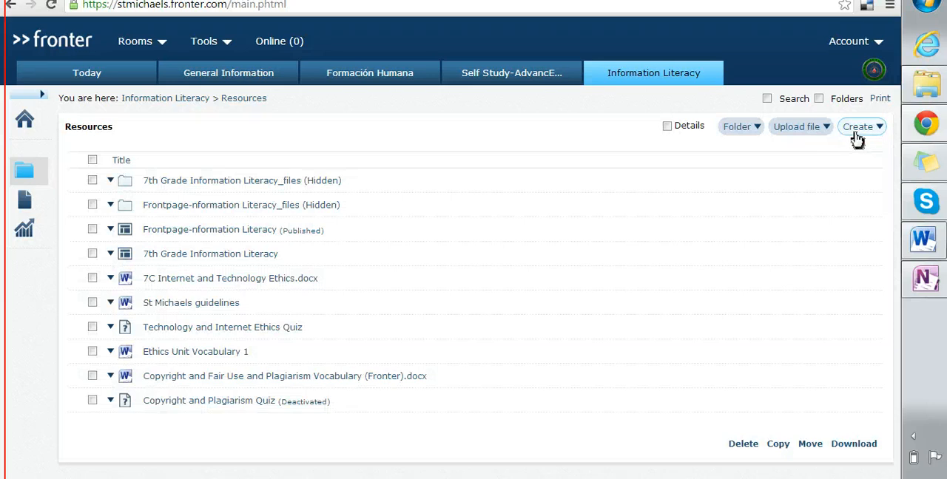
Step: Create a new test titled "Copyright and Plagiarism Quiz" in the room's resources and save it
click(859, 138)
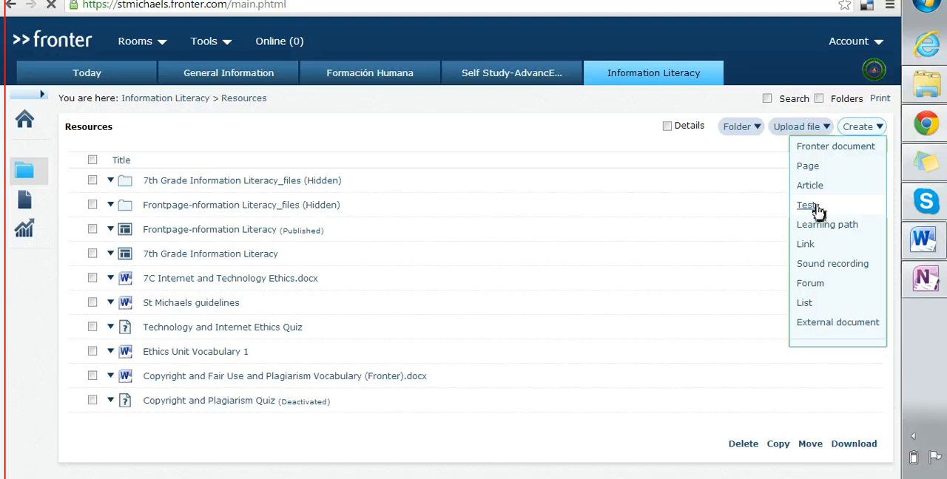
click(814, 206)
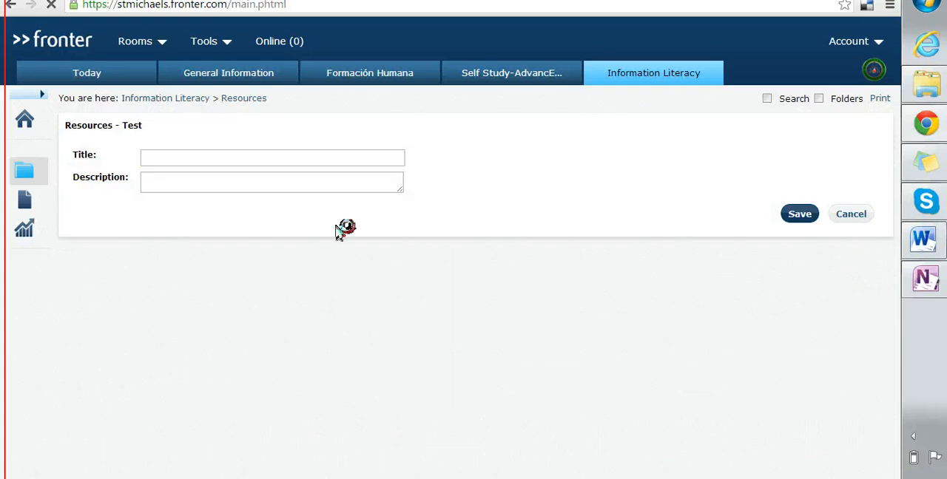
click(316, 159)
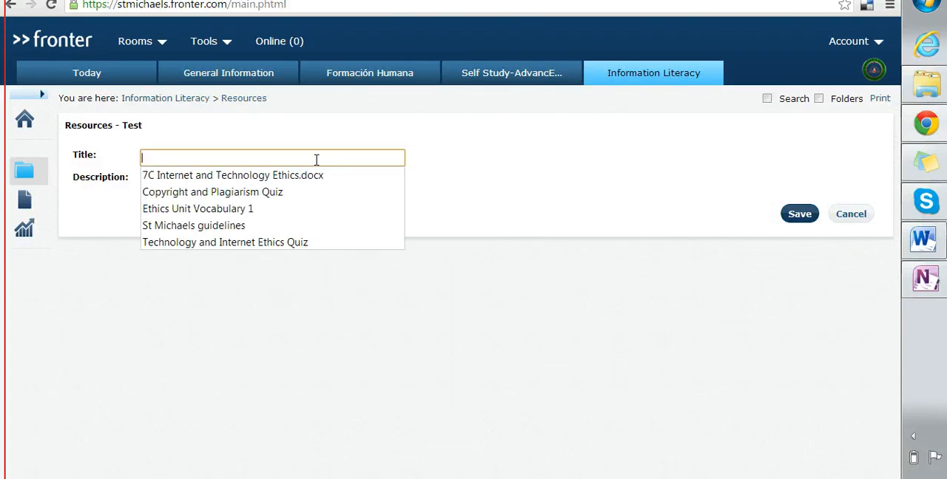
click(259, 191)
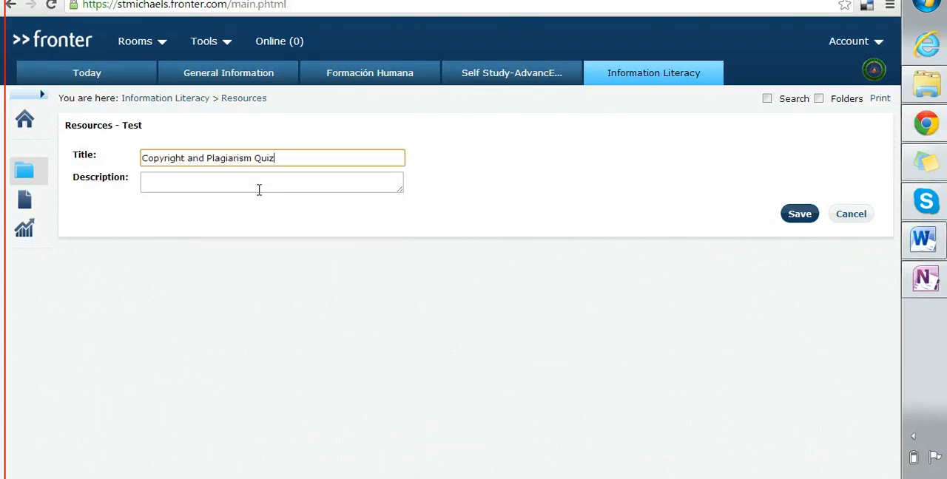
click(805, 217)
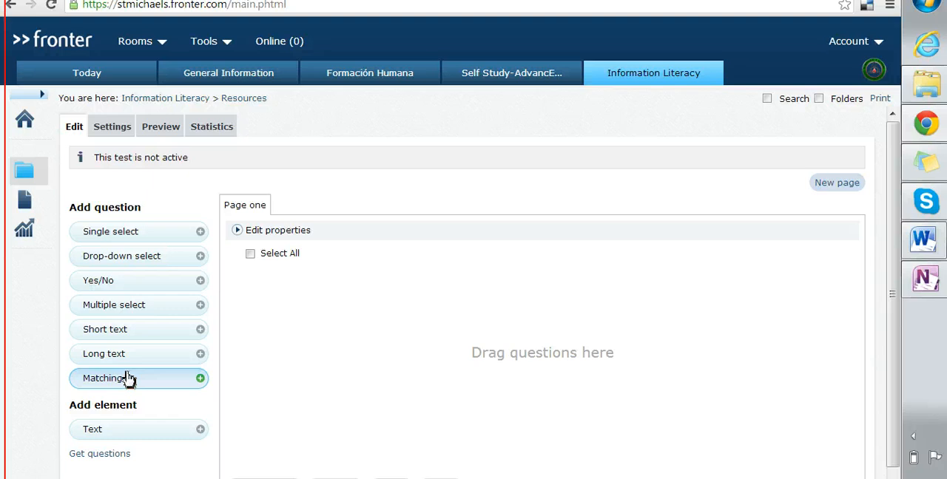
Step: Add a drop-down question, "Which of the following would be a creative work protected by copyright?", with four answers, and check it against the Word quiz document
click(192, 264)
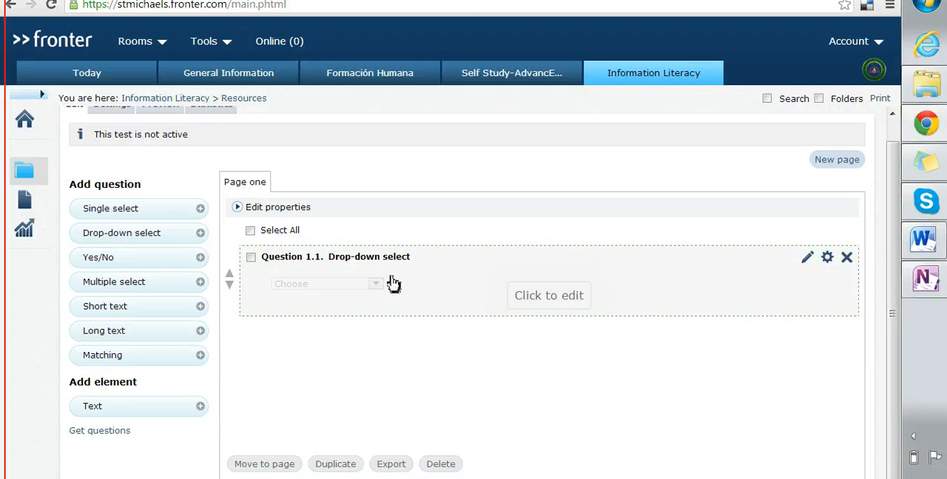
click(418, 287)
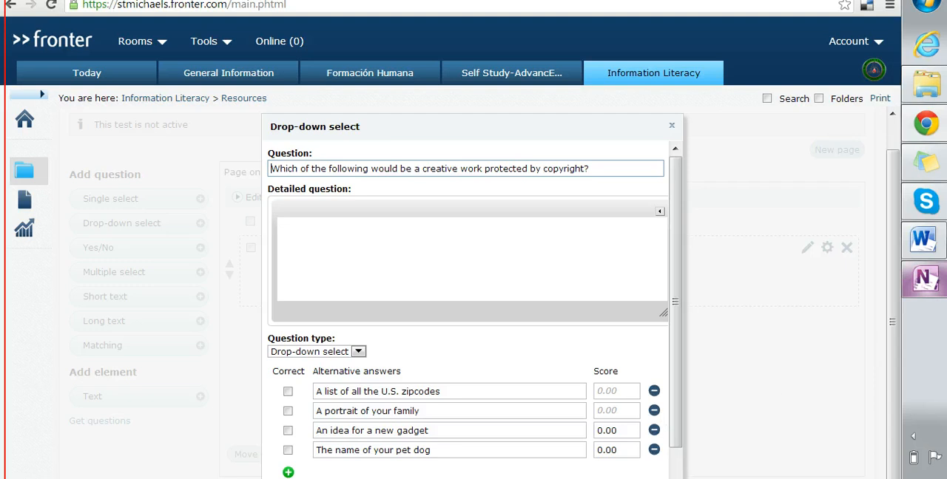
mouse_move(923, 248)
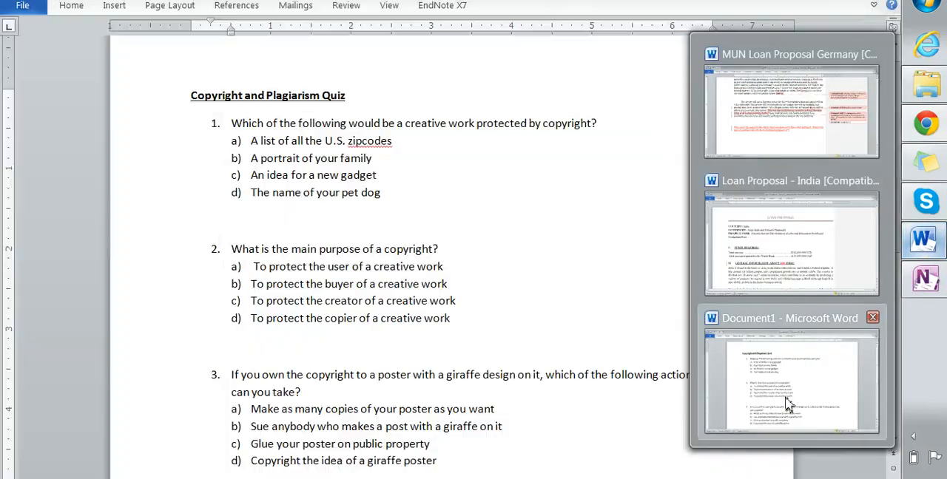
click(787, 400)
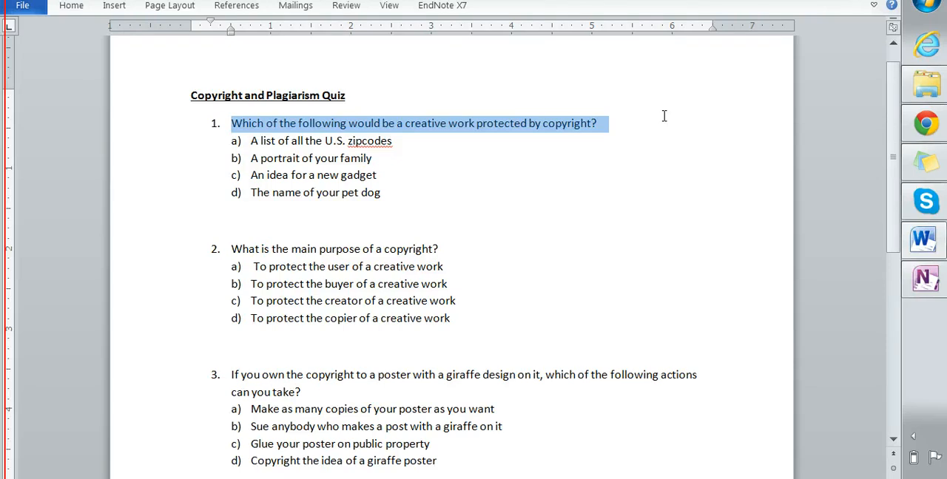
click(933, 127)
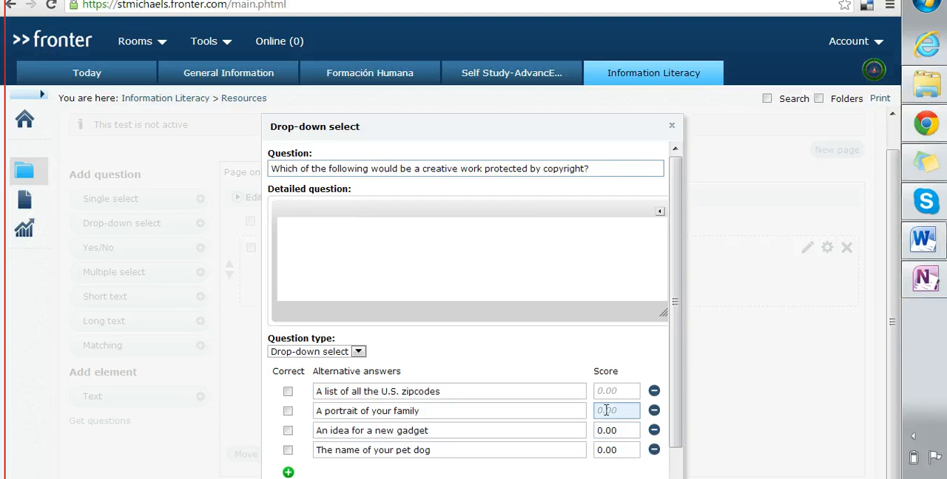
Step: Mark "A portrait of your family" as the correct answer with a score of 0.5 and save the question
click(288, 411)
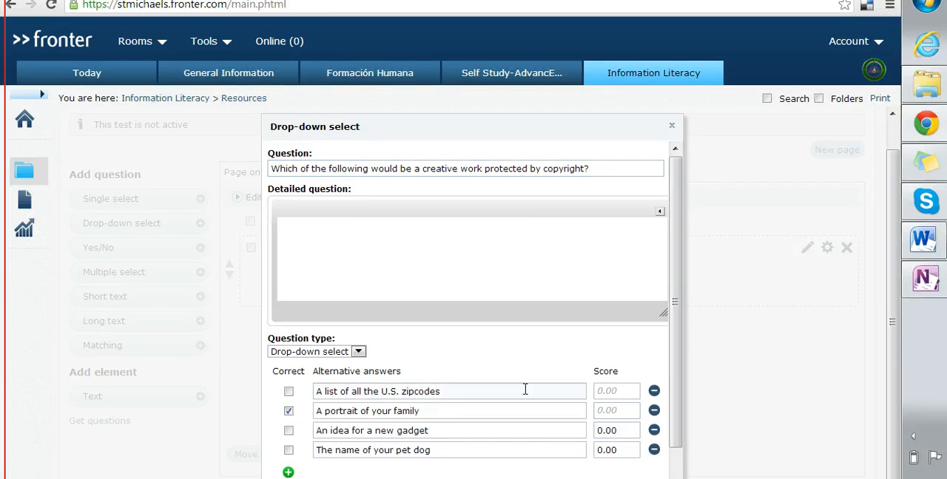
click(605, 412)
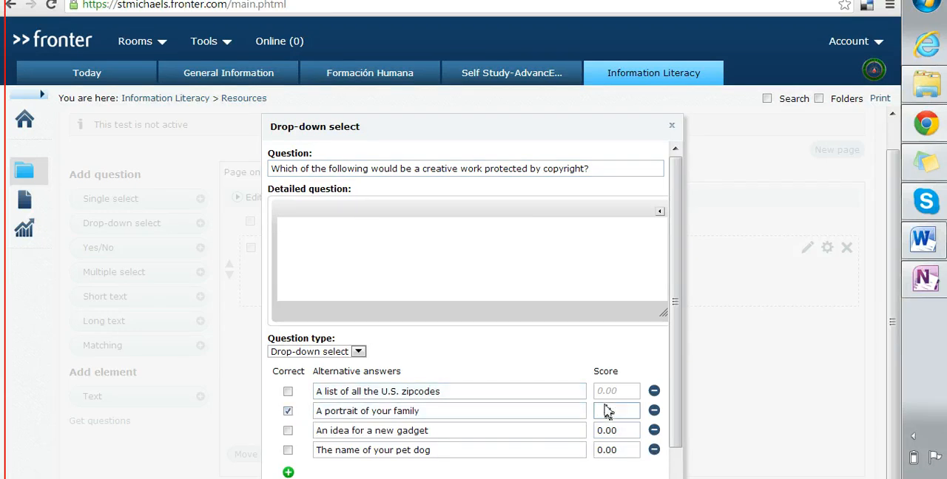
text(0.5)
scroll(681, 279, down, 1)
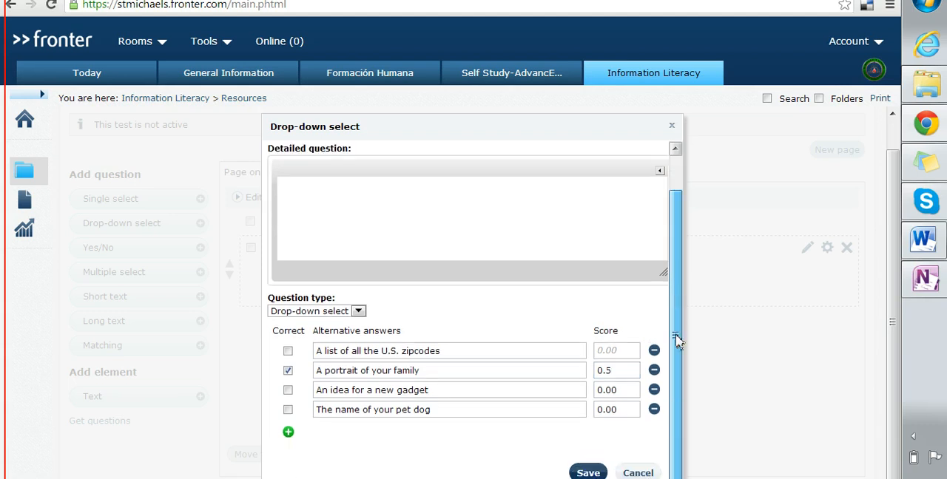
click(587, 474)
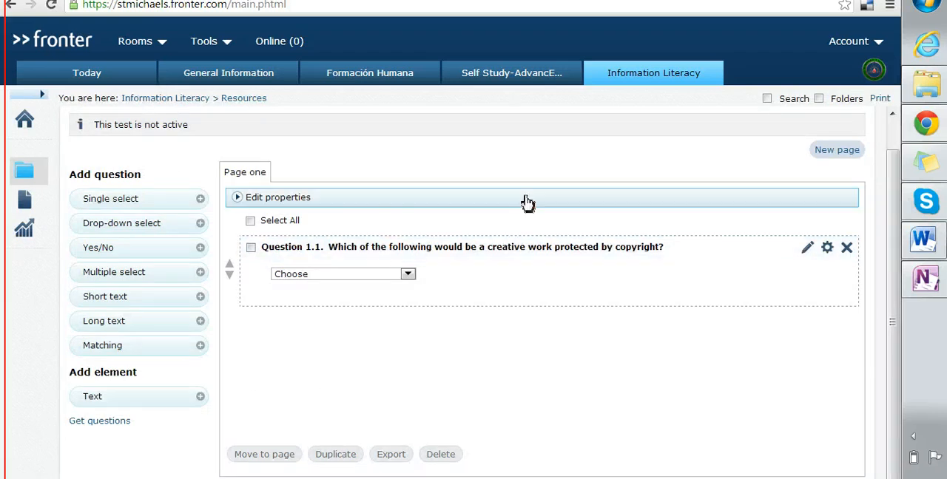
Step: In the test's general settings, correct the title to "Copyright and Plagiarism Quiz" and set the test to open in a new window
scroll(895, 161, up, 1)
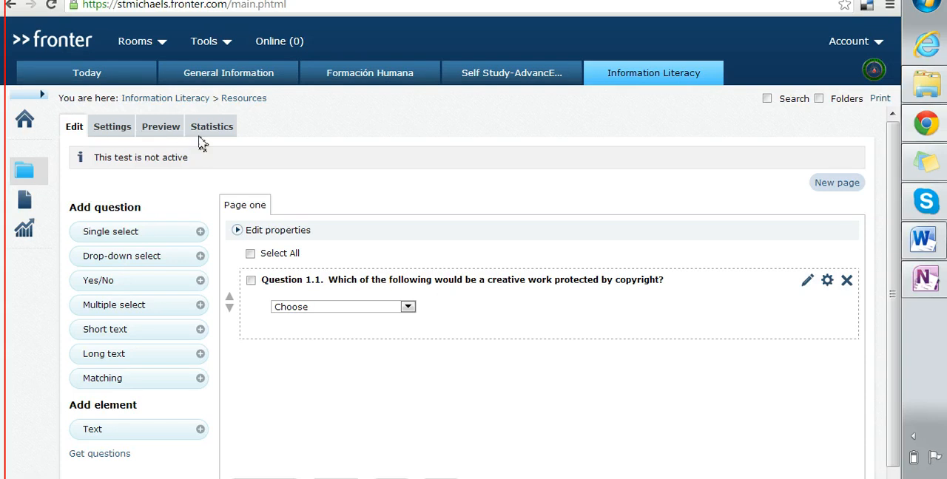
click(112, 130)
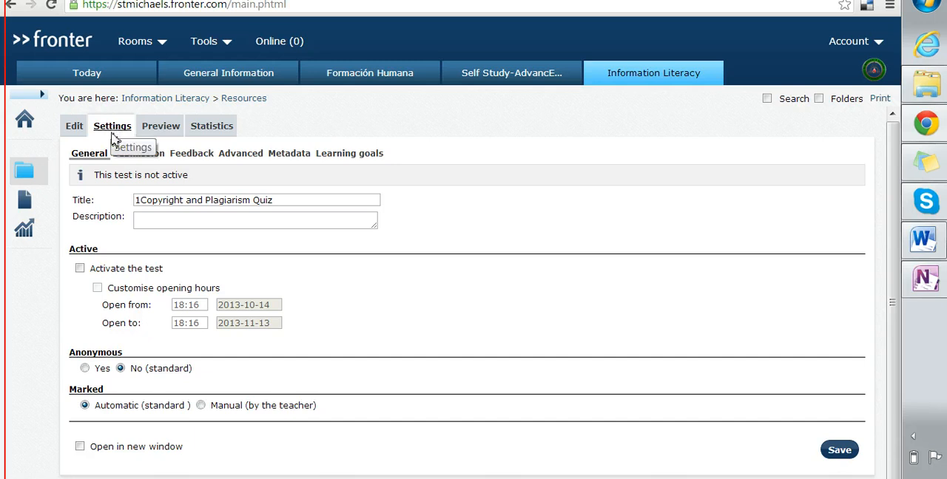
click(141, 199)
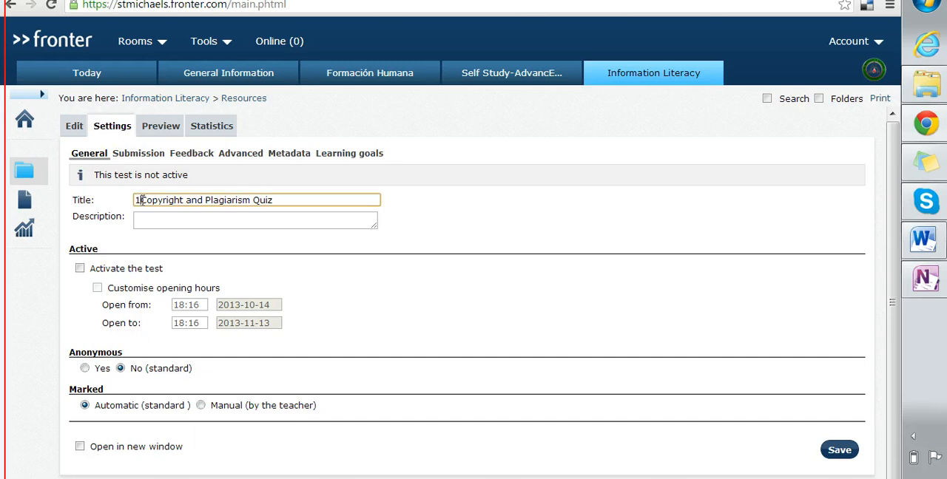
key(BackSpace)
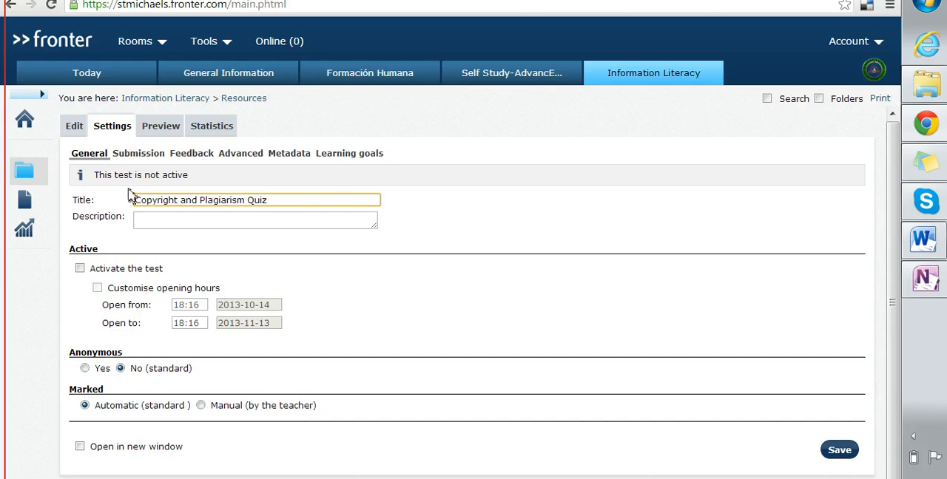
click(80, 269)
click(93, 272)
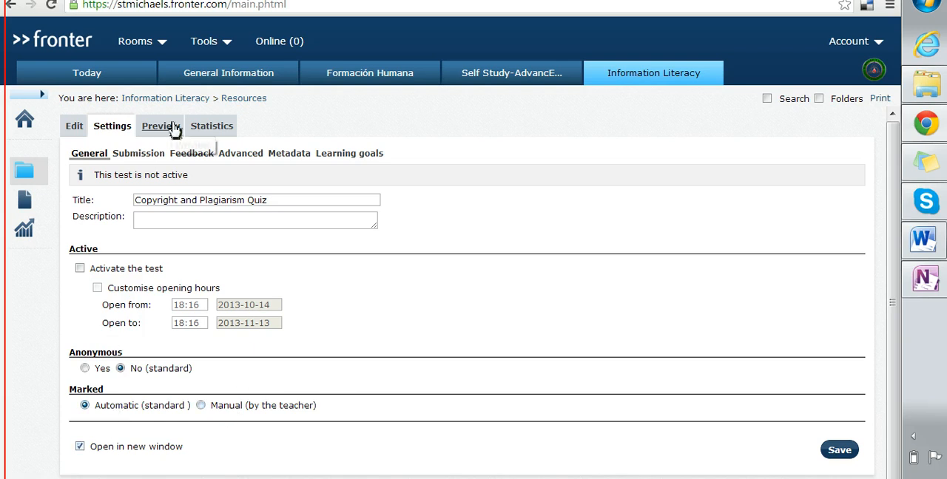
Step: In the submission settings, limit the duration of the test to a maximum of 15 minutes
click(128, 157)
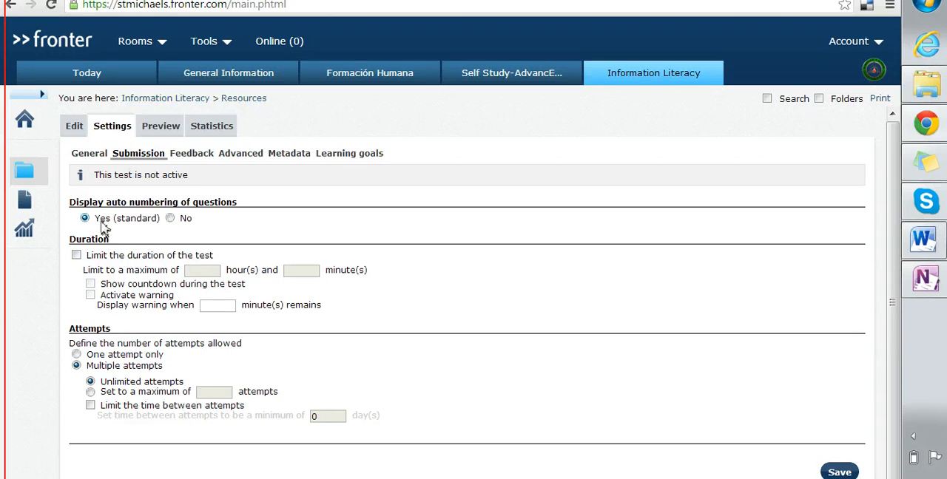
click(103, 259)
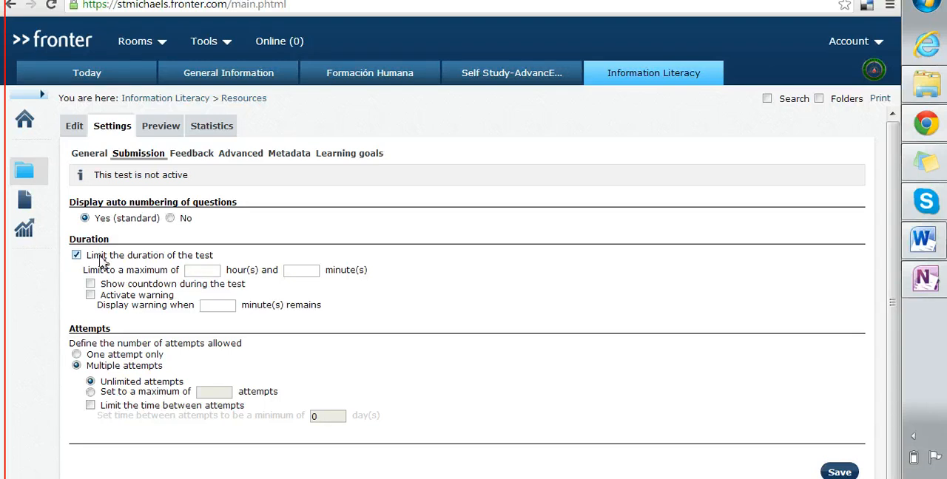
click(163, 259)
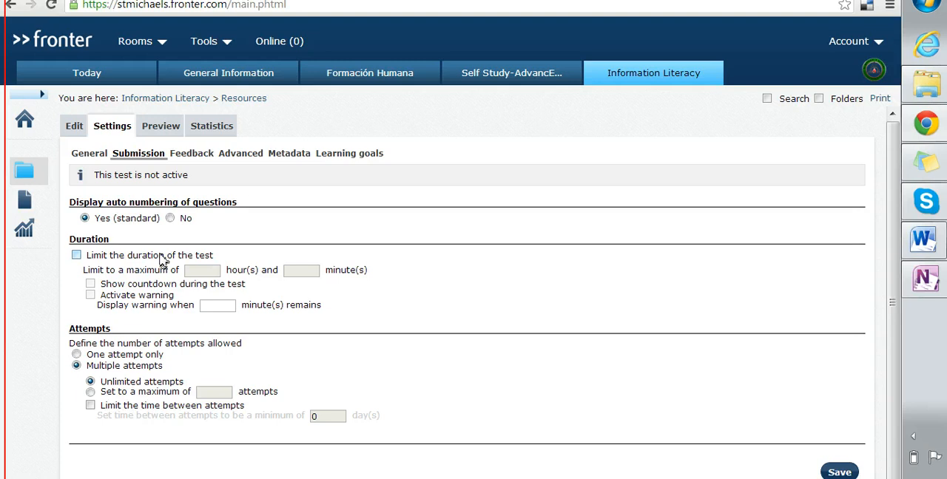
click(163, 259)
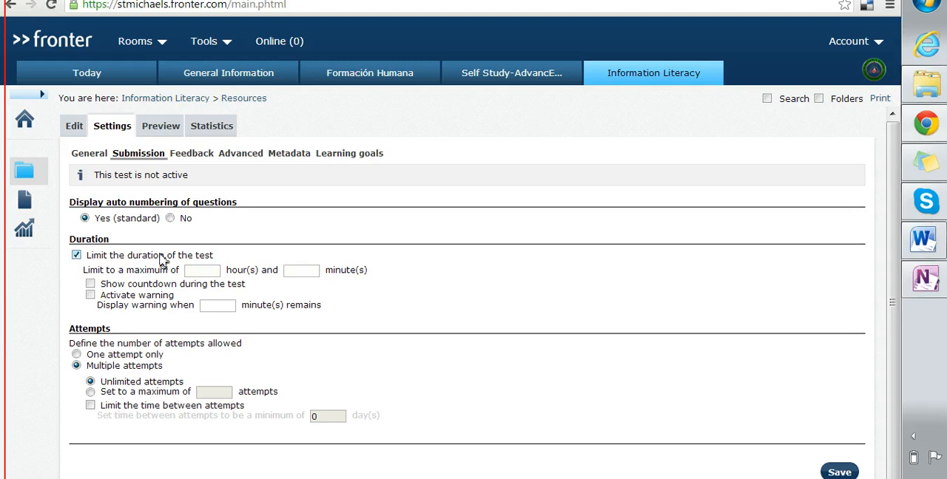
click(208, 270)
click(307, 271)
text(15)
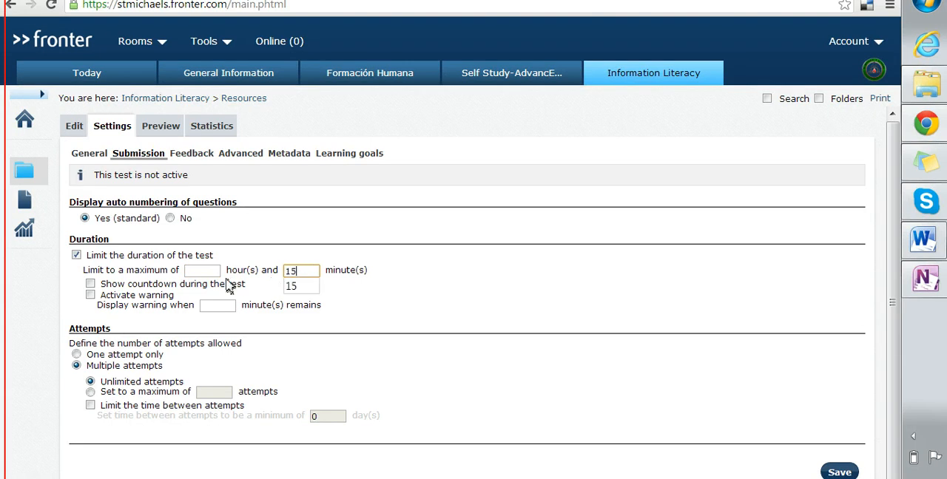
Step: Show the countdown with a warning at 5 remaining minutes, allow one attempt only, and save the submission settings
click(90, 285)
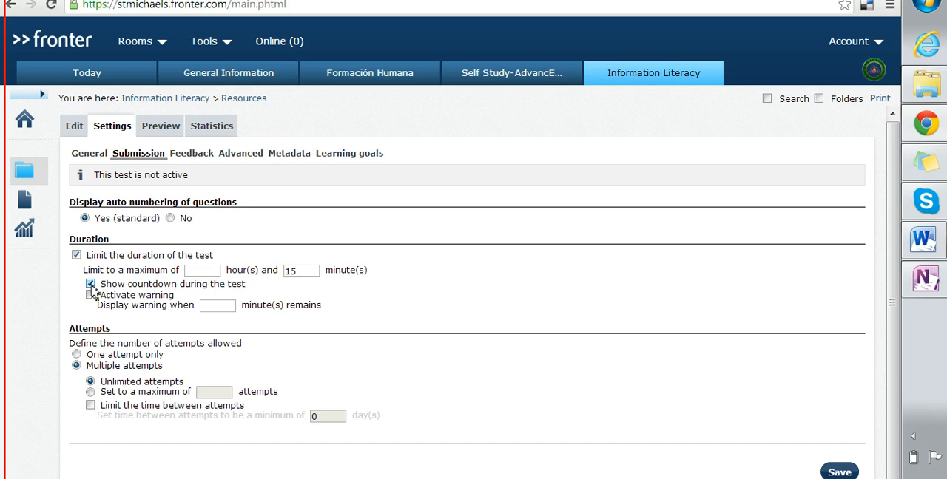
click(91, 295)
click(233, 303)
text(5)
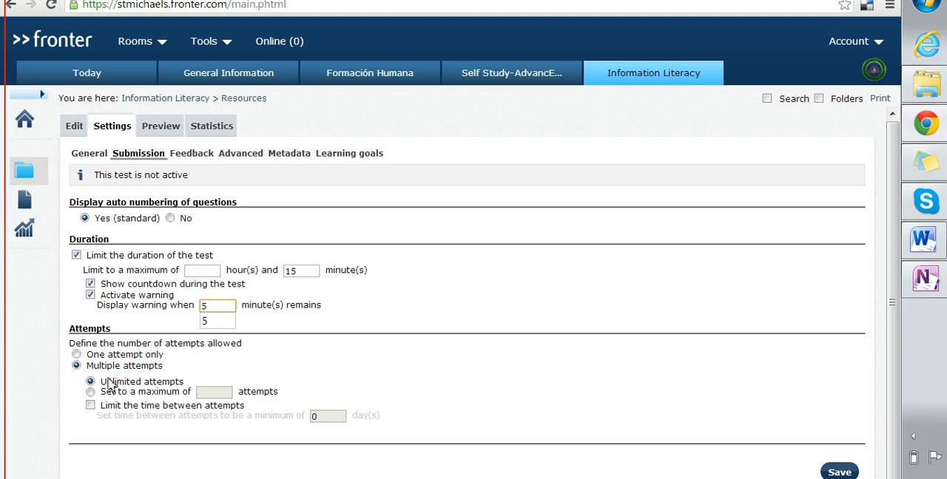
click(76, 355)
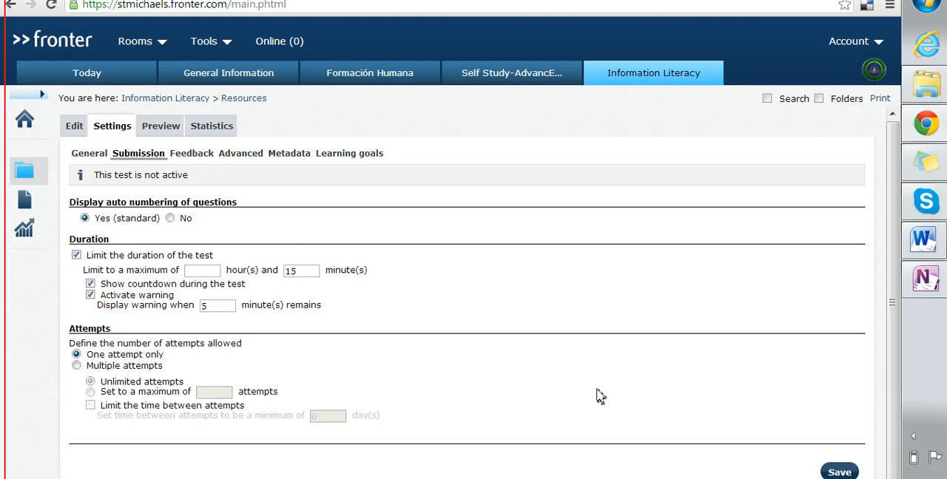
click(840, 472)
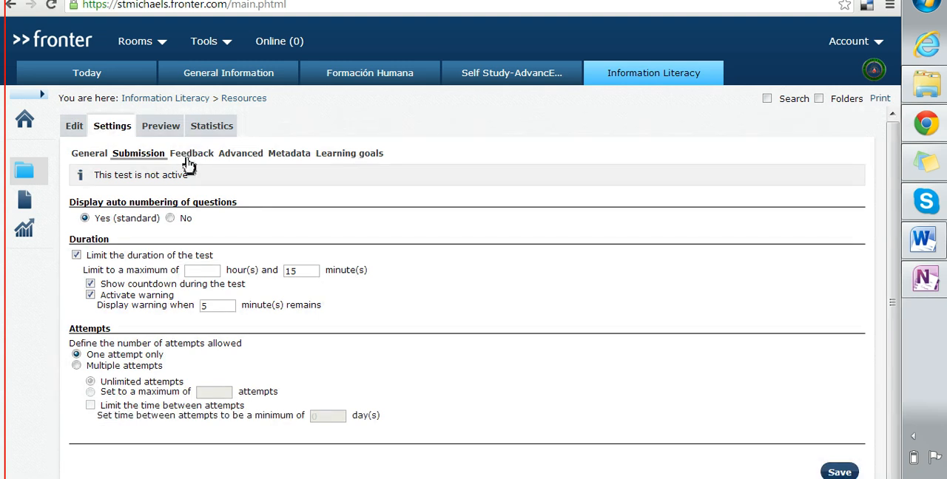
Step: Examine the test's feedback options for completion and the portfolio, and open the test statistics
click(190, 156)
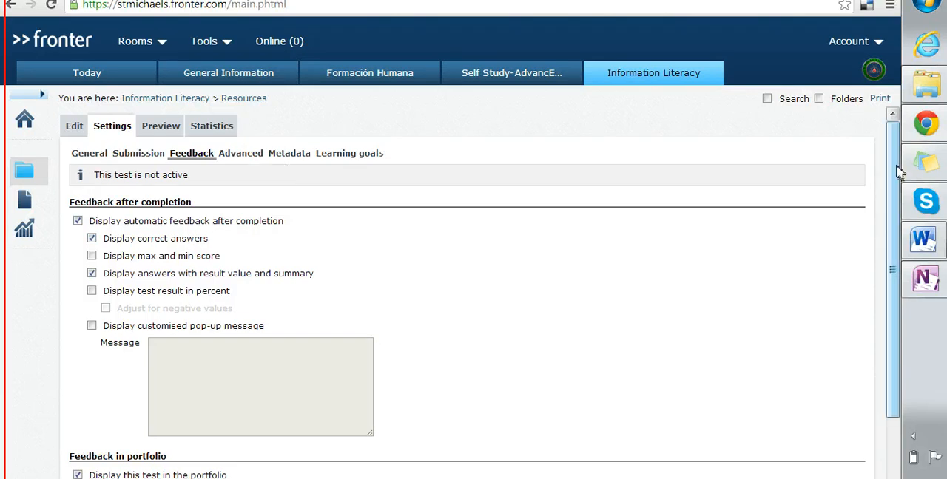
scroll(897, 275, down, 2)
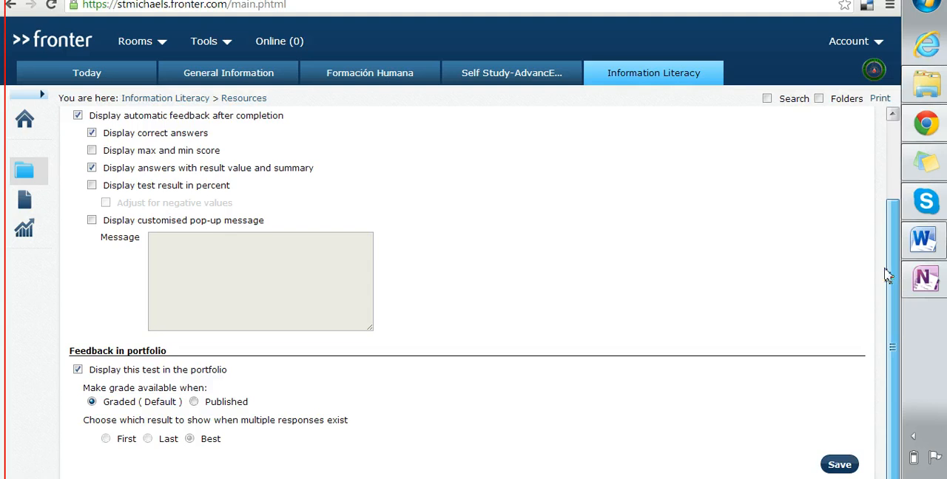
scroll(891, 274, up, 2)
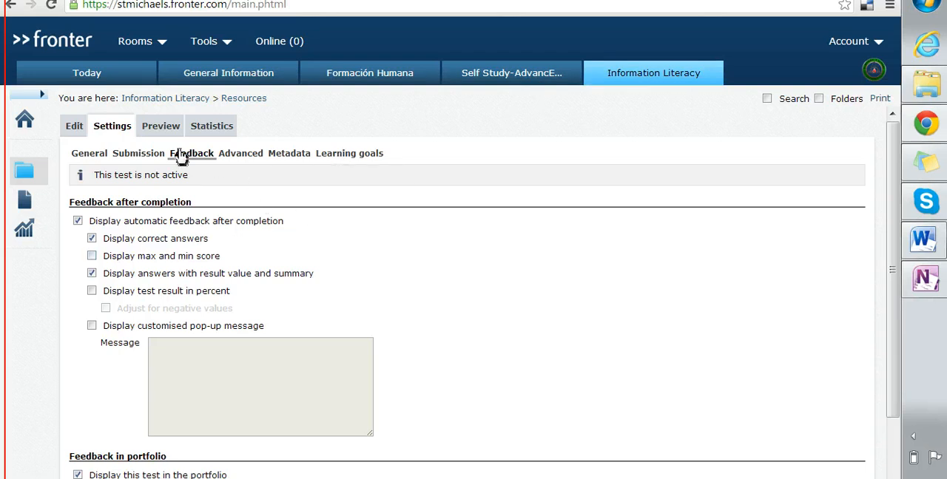
click(216, 136)
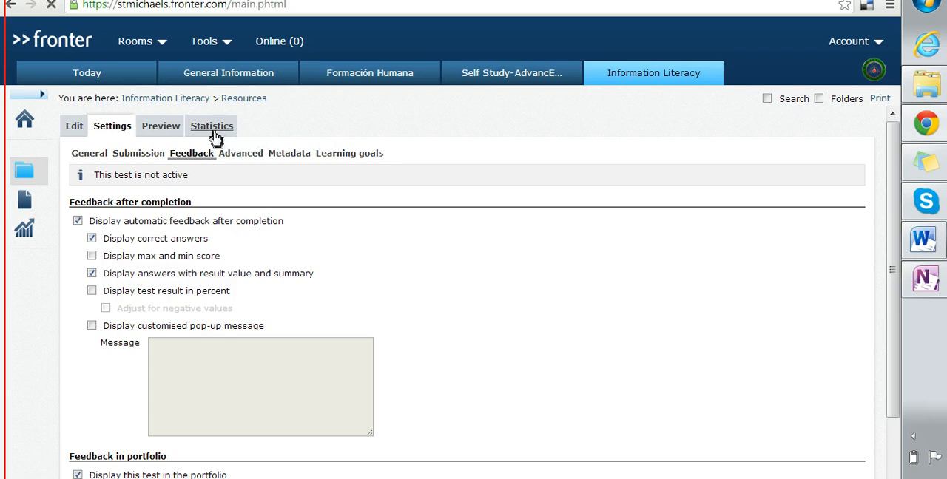